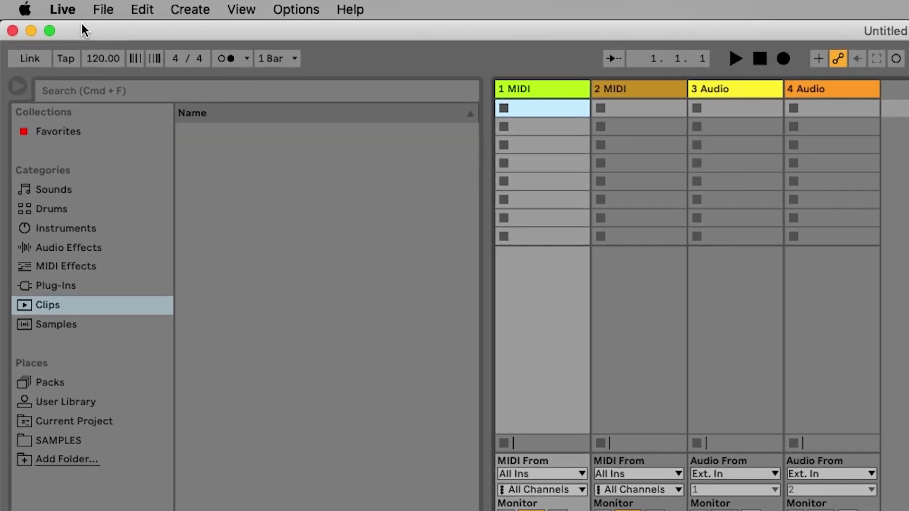
Select the 1 MIDI track in the set, then clear the track selection.
left_click(62, 9)
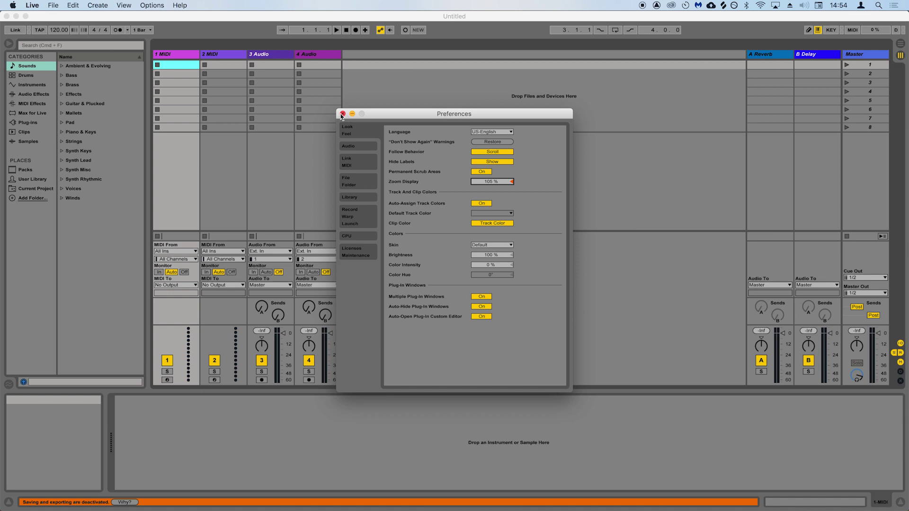
left_click(345, 114)
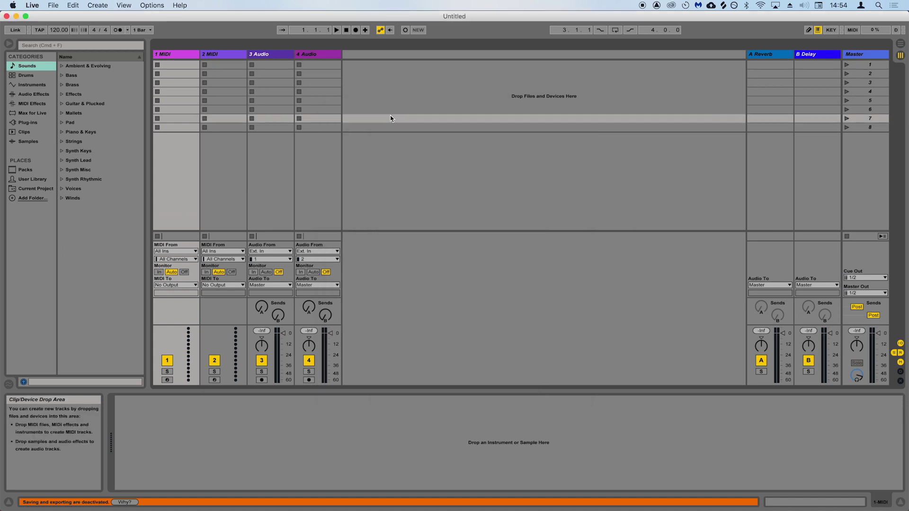
left_click(181, 64)
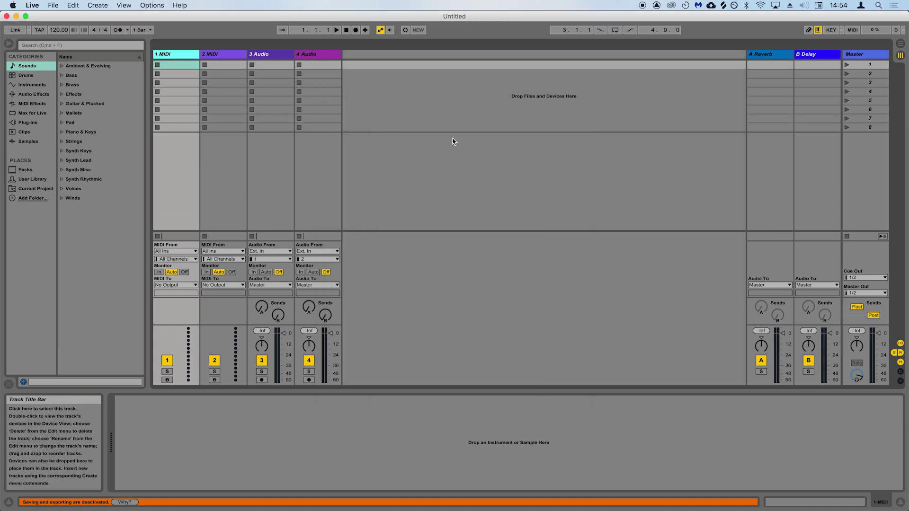
left_click(453, 222)
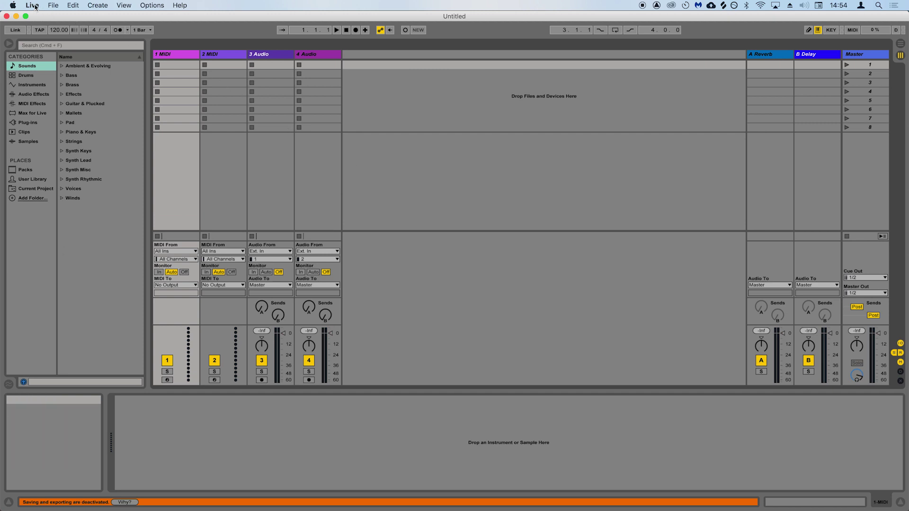
Open Live's Preferences at the Link/MIDI settings.
left_click(32, 5)
left_click(52, 31)
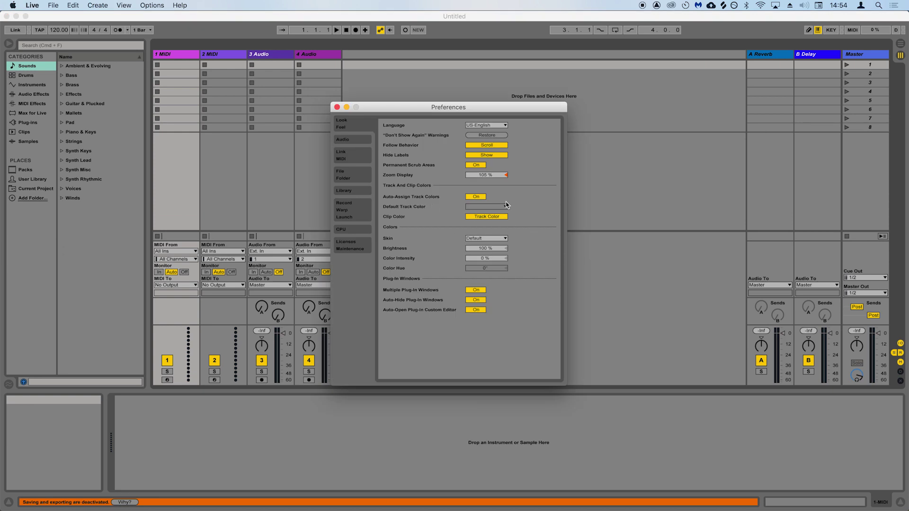
left_click(357, 159)
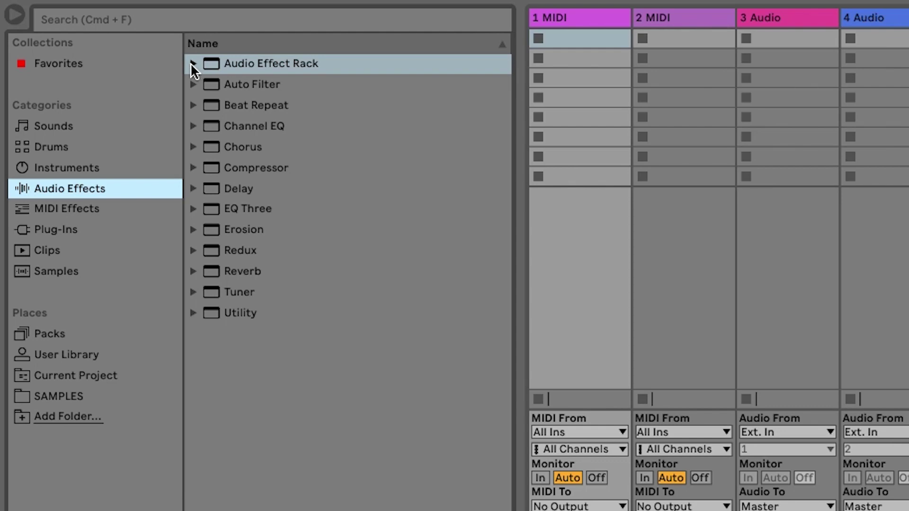
Expand the Audio Effect Rack folder and its Mixing & Mastering presets in the Browser.
left_click(193, 64)
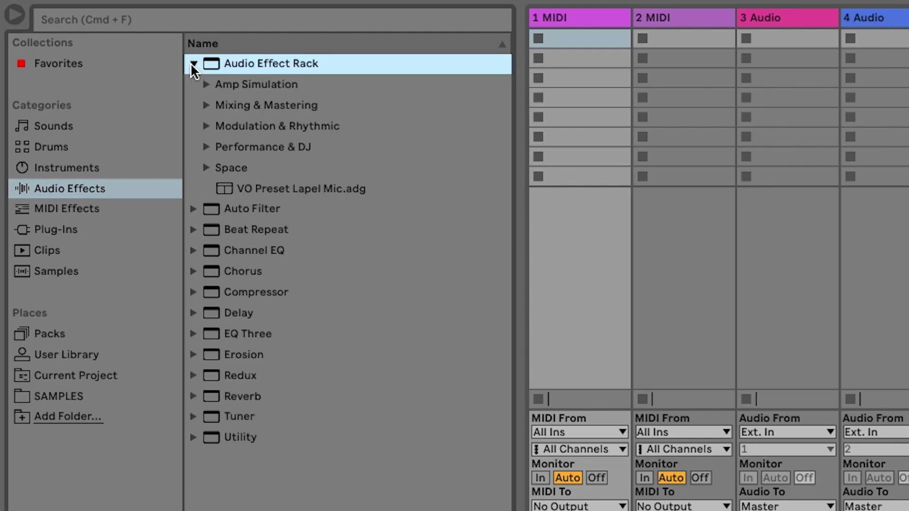
left_click(205, 105)
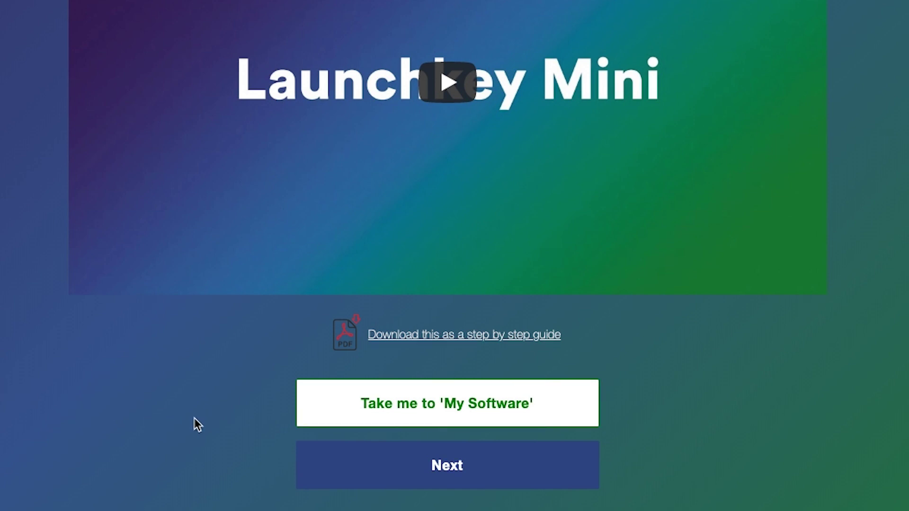
Go to the My Software page and reveal the Ableton Live Lite registration code.
left_click(327, 414)
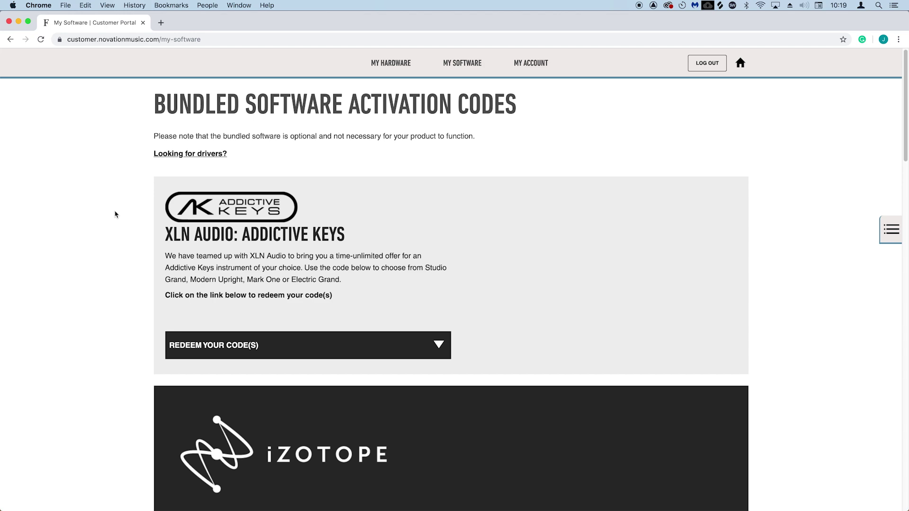
scroll(114, 215, "down", 10)
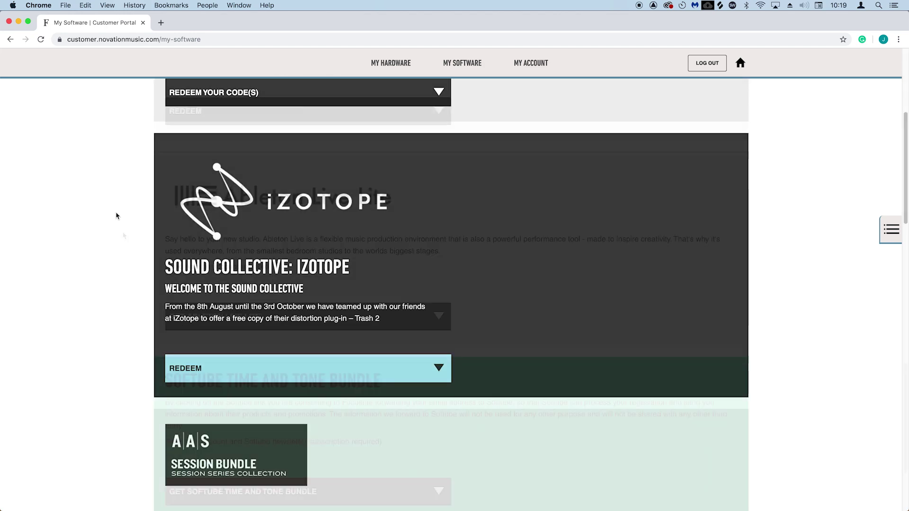
scroll(116, 216, "down", 5)
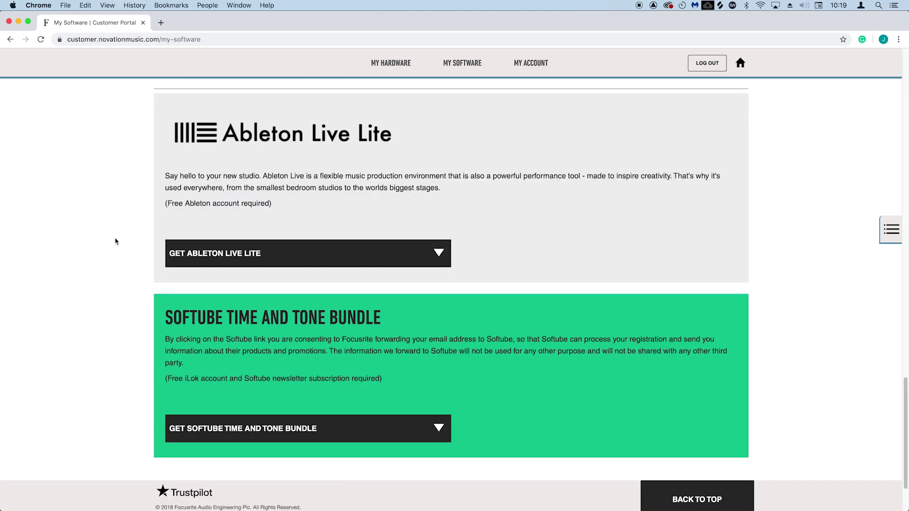
left_click(314, 261)
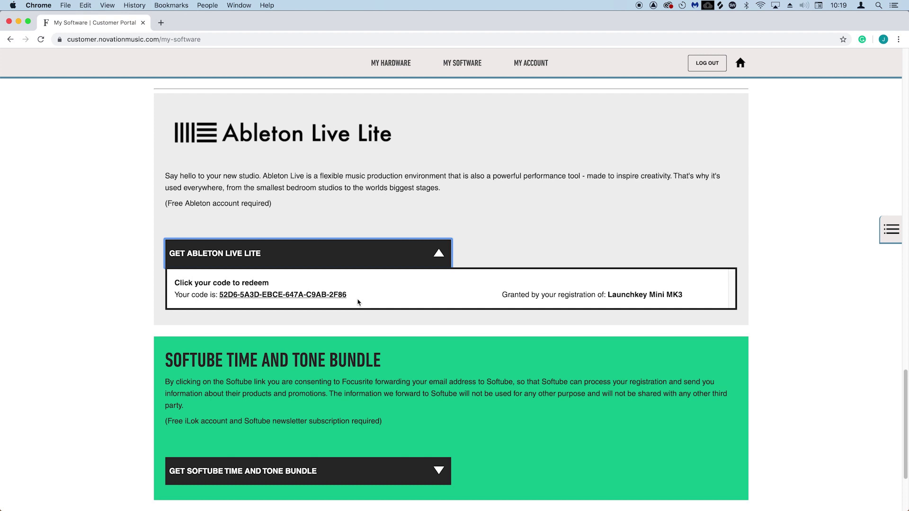
Select the Live Lite registration code and copy it to the clipboard.
left_click_drag(358, 302, 219, 296)
right_click(246, 293)
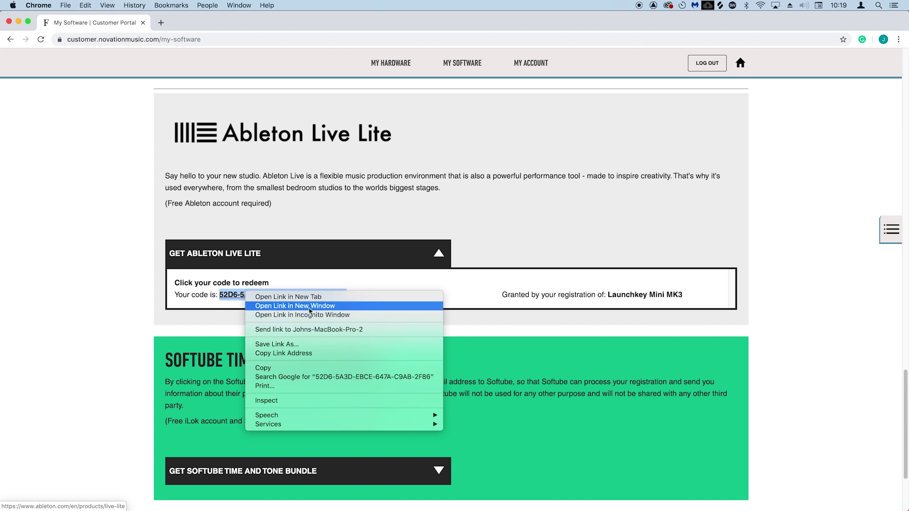
left_click(281, 369)
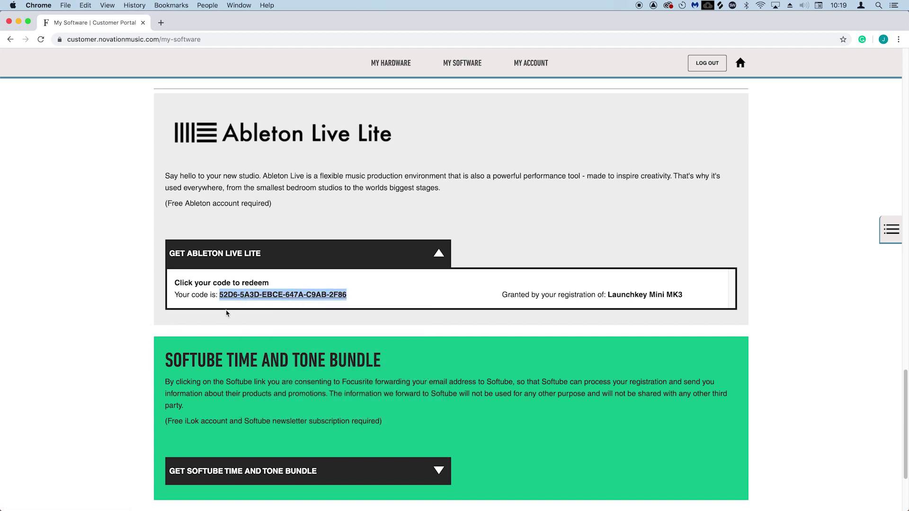
Open the Get Live 10 Lite page and keep Mac OS X 64-bit as the download platform.
left_click(248, 298)
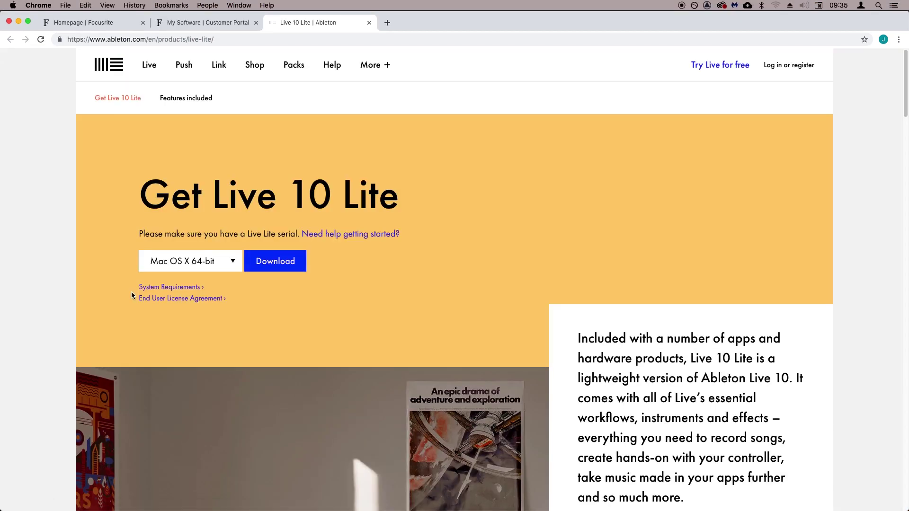
left_click(215, 267)
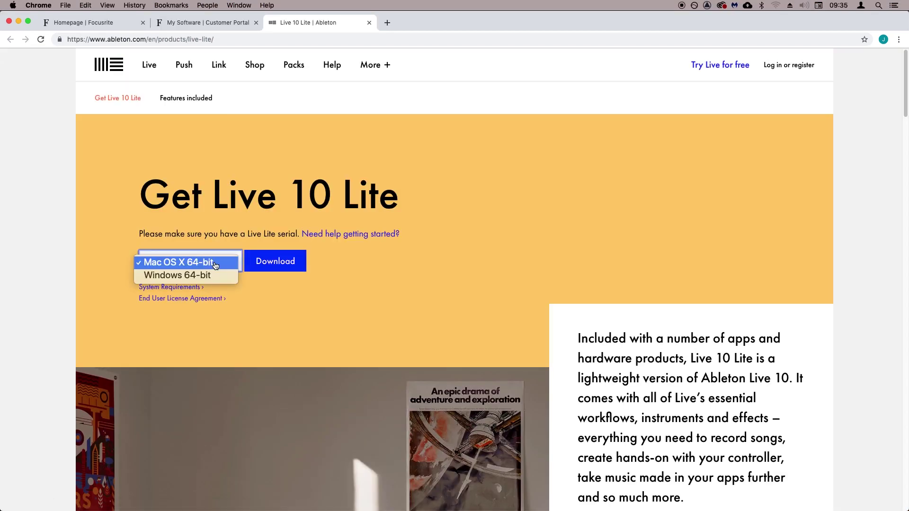
left_click(178, 264)
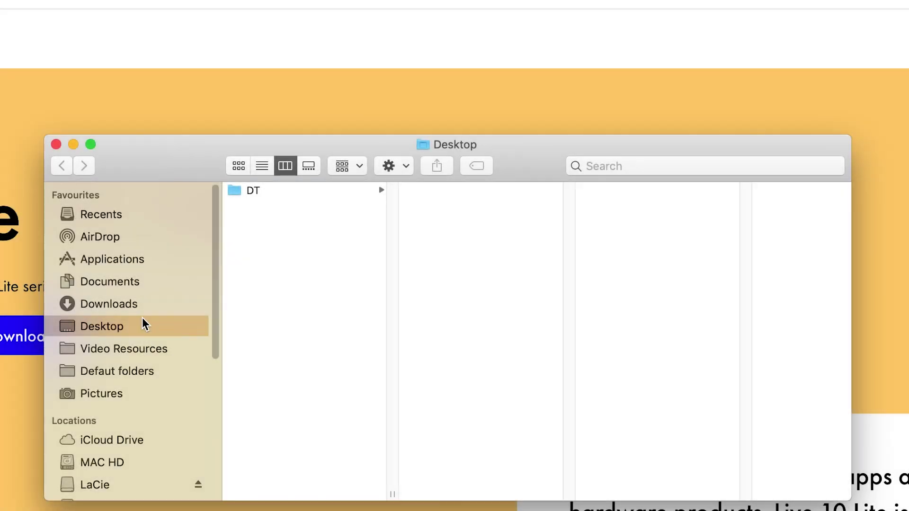
Open the Live Lite disk image from Downloads, accept the licence, and copy Live into Applications.
left_click(127, 307)
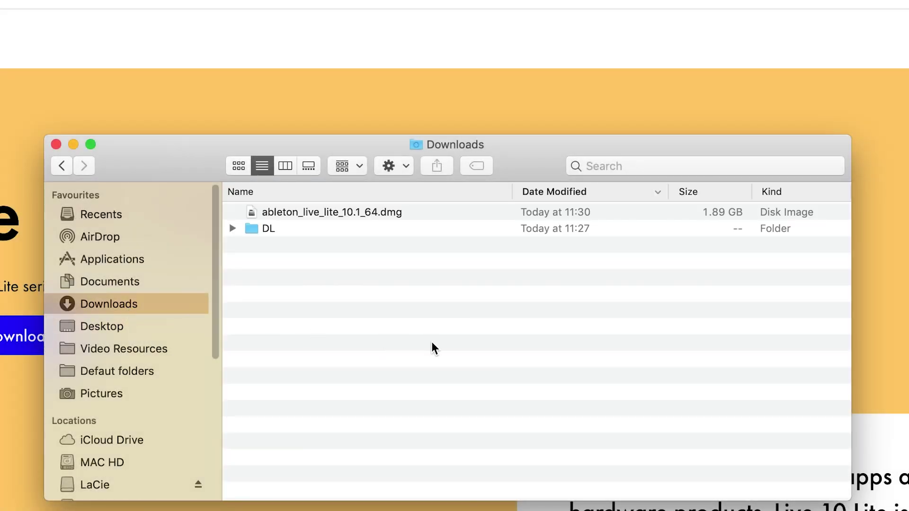
key("Down")
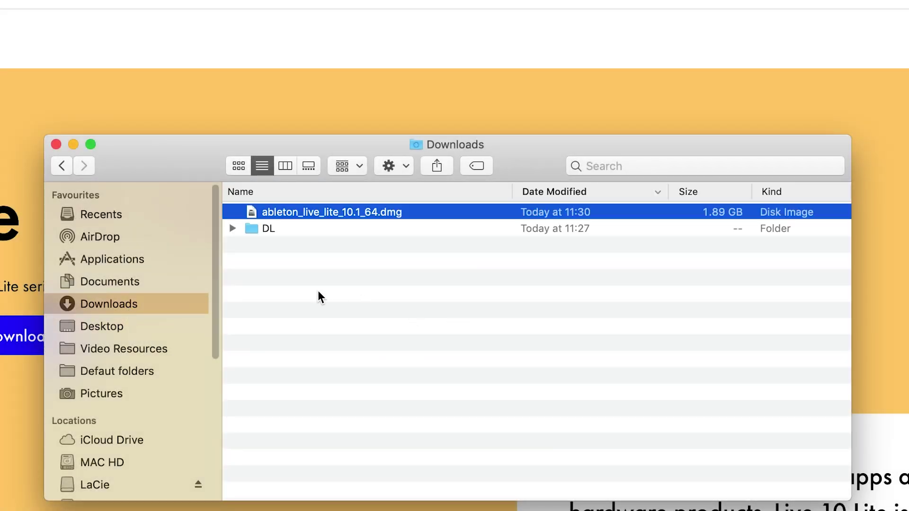
double_click(252, 213)
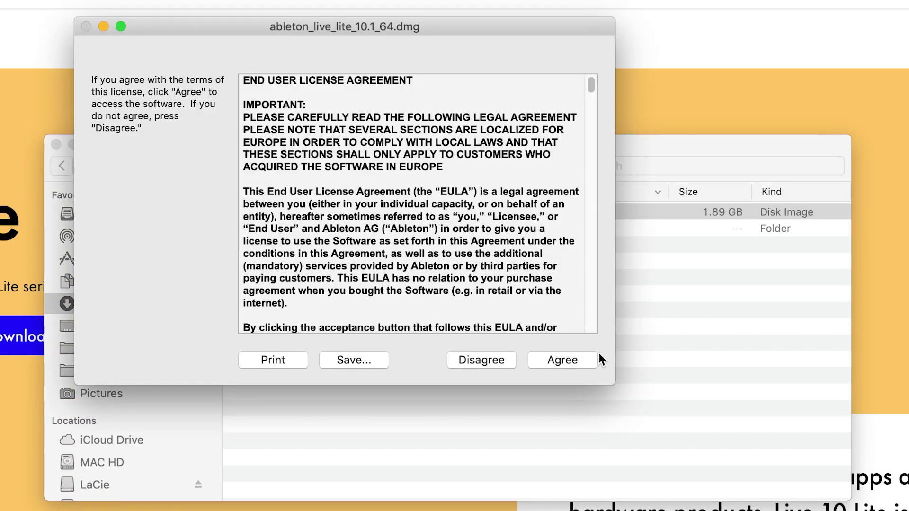
left_click(583, 359)
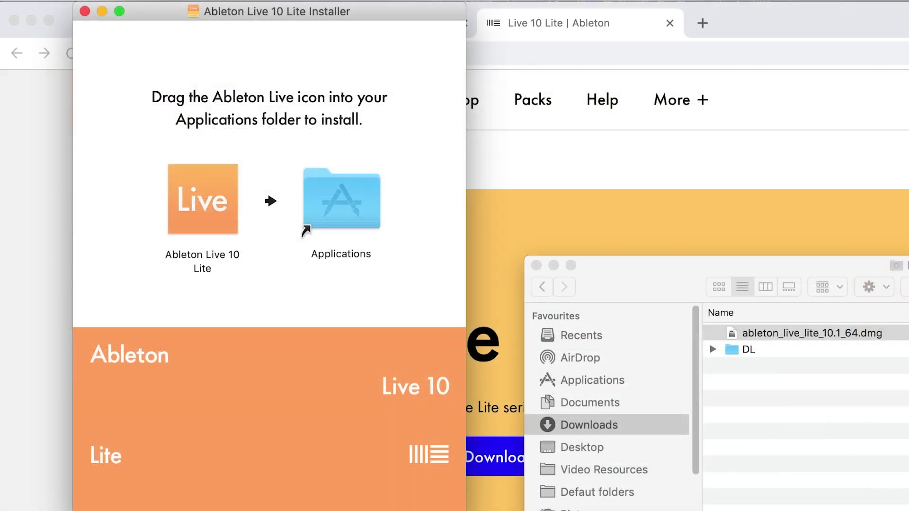
left_click_drag(211, 198, 335, 200)
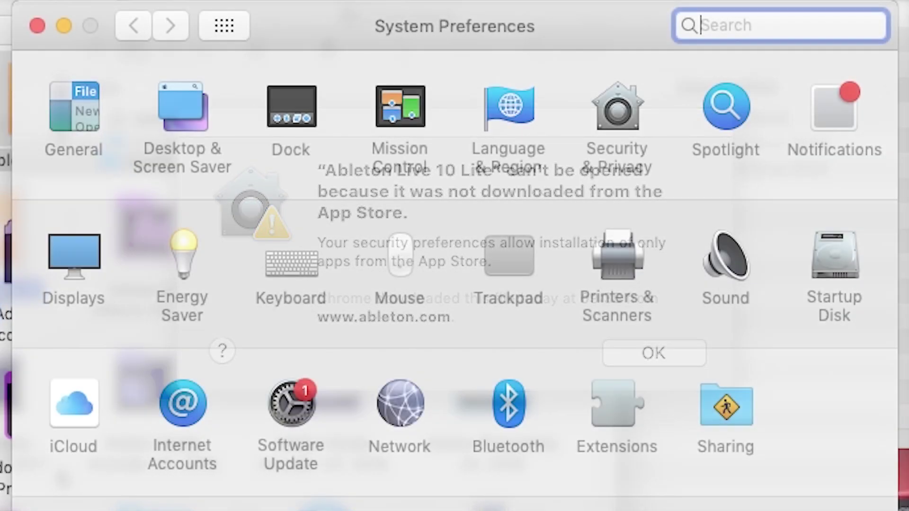
Allow the blocked Ableton Live 10 Lite to open through Security & Privacy settings.
left_click(638, 108)
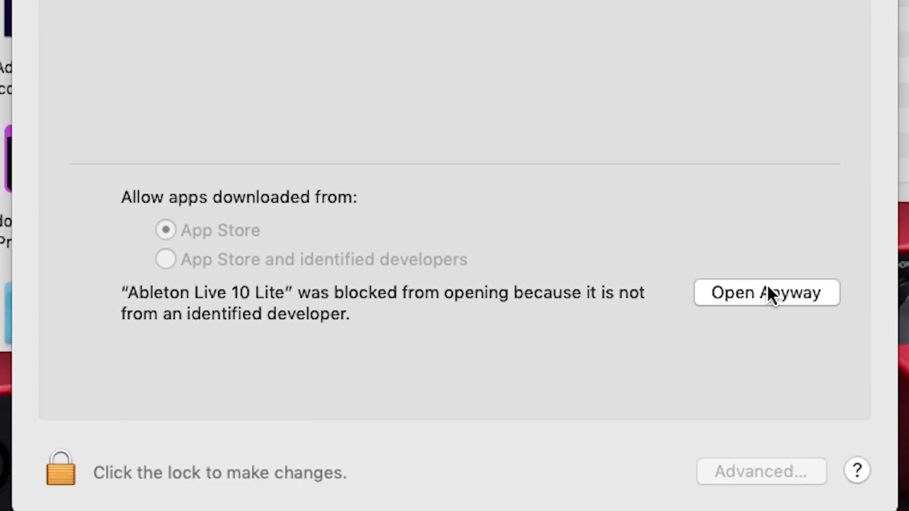
left_click(769, 293)
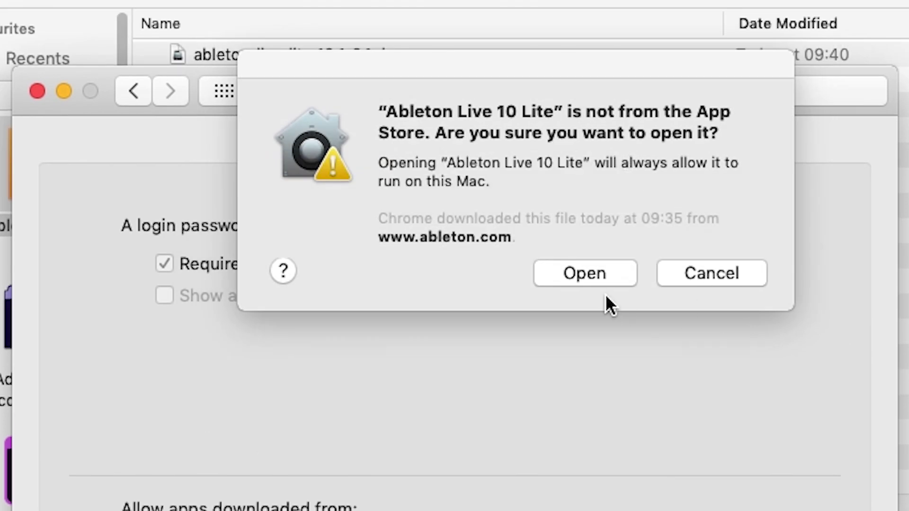
left_click(597, 284)
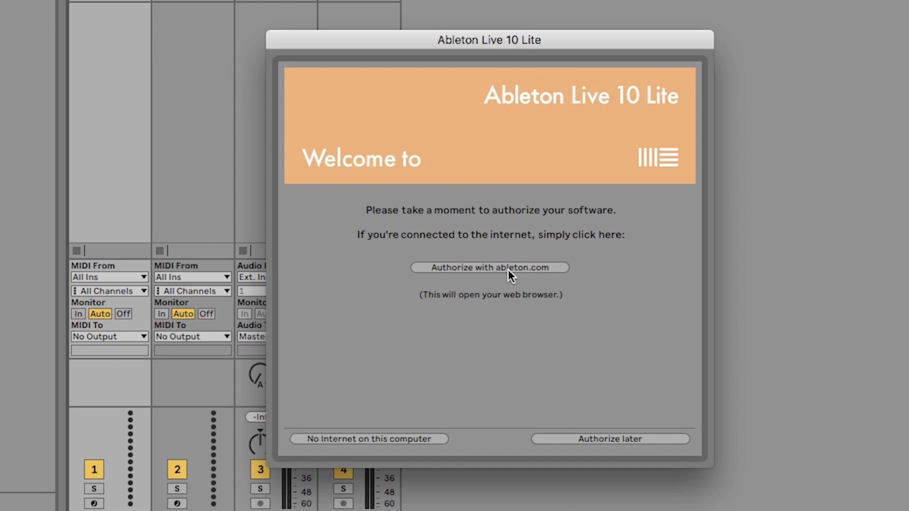
Choose to authorize Live with ableton.com from the Welcome dialog.
left_click(507, 269)
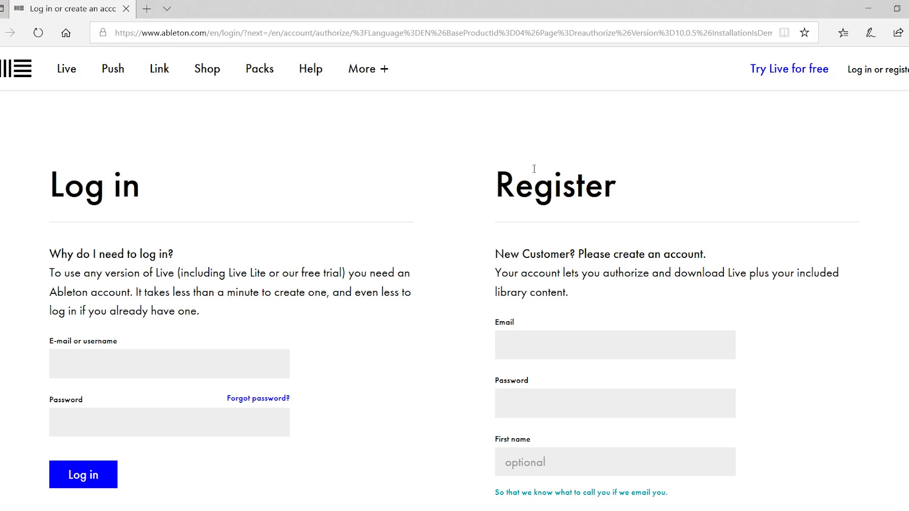
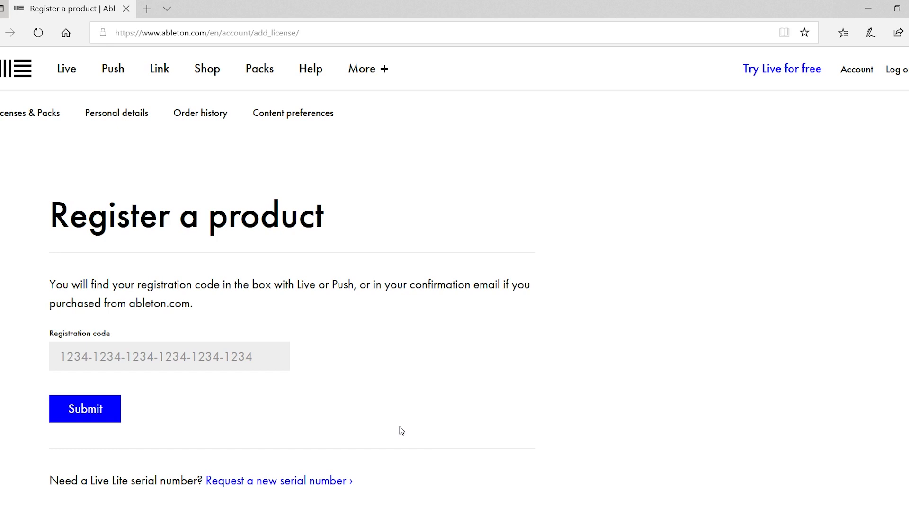
Paste the copied code into the Registration code field and submit it.
left_click(203, 355)
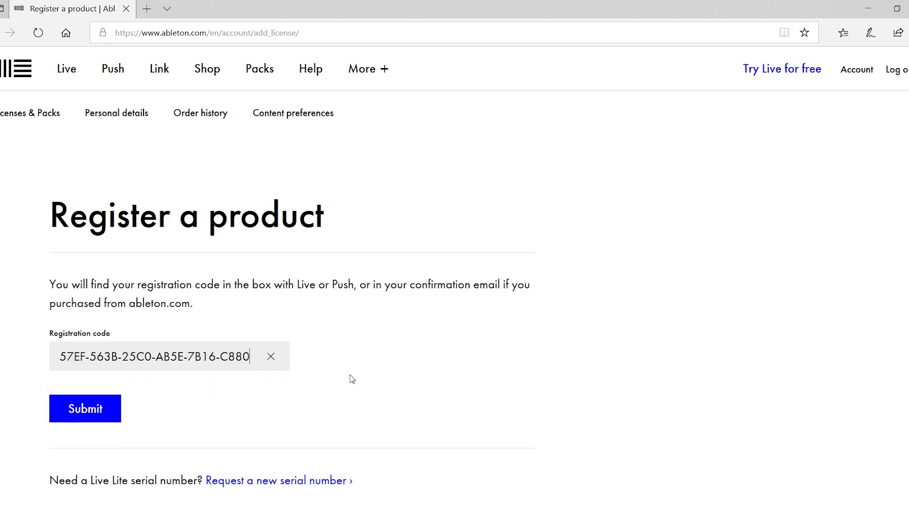
left_click(81, 407)
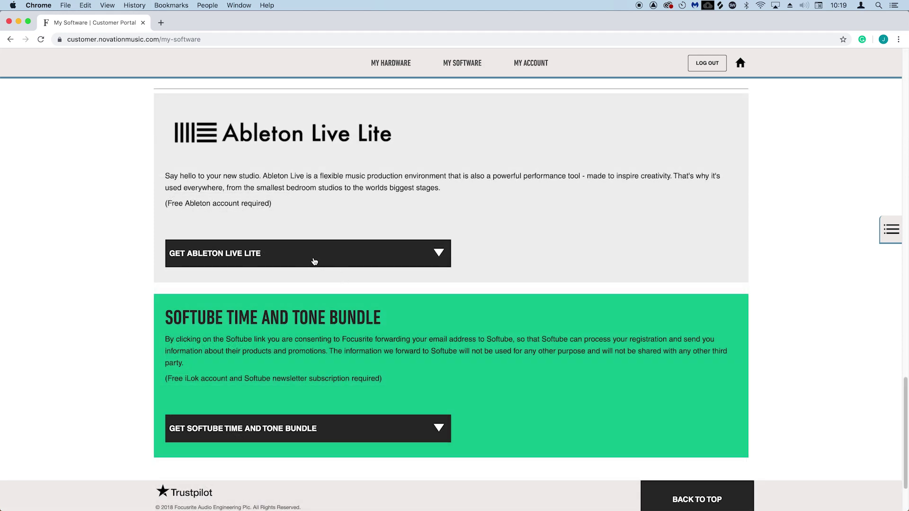
Expand GET ABLETON LIVE LITE again, select the redeem code and copy it.
left_click(314, 261)
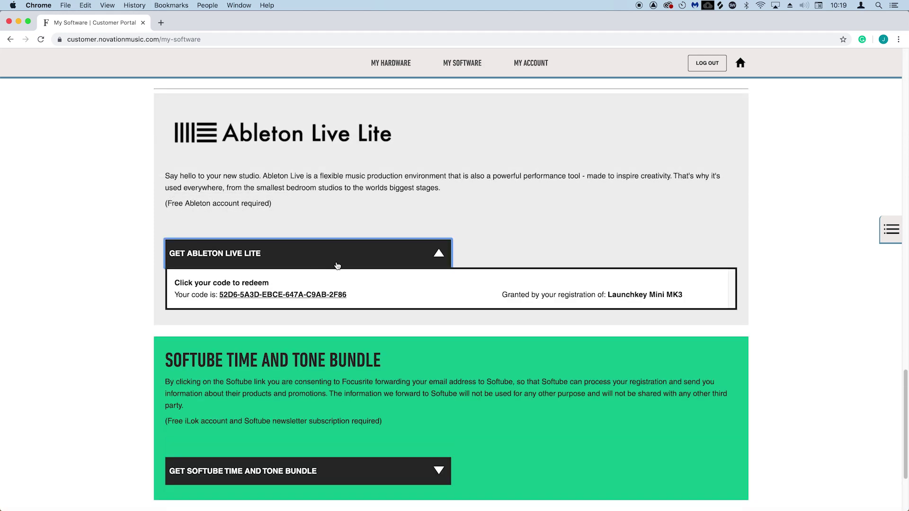
left_click_drag(348, 297, 218, 298)
right_click(245, 295)
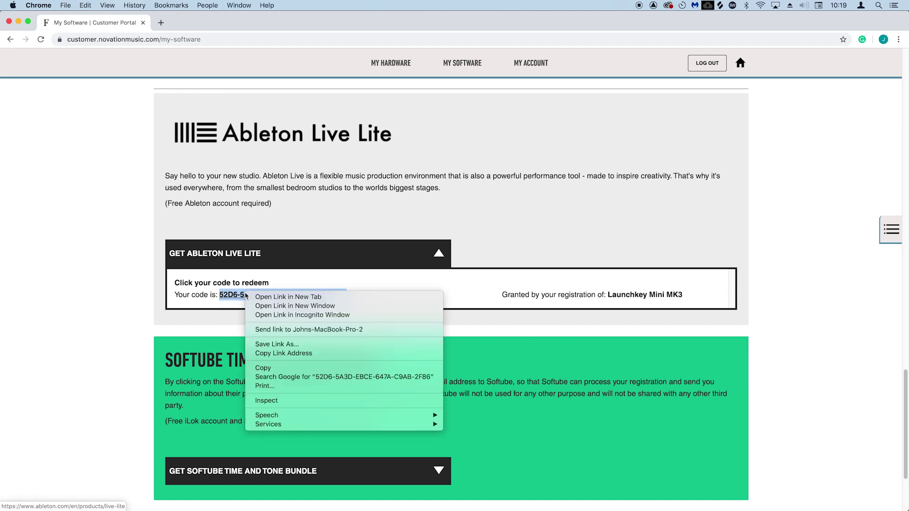
left_click(281, 368)
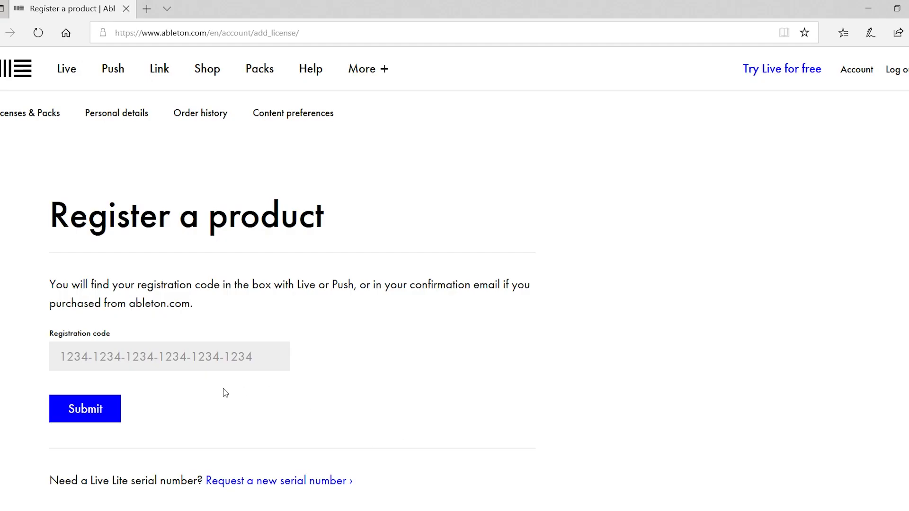
Paste the copied registration code into the ableton.com field and submit it.
left_click(203, 356)
left_click(202, 356)
key("ctrl+v")
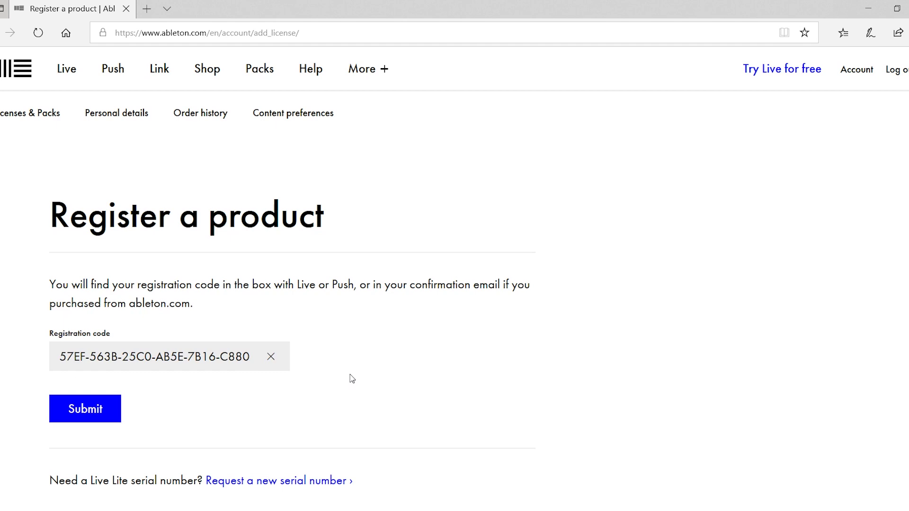
left_click(76, 407)
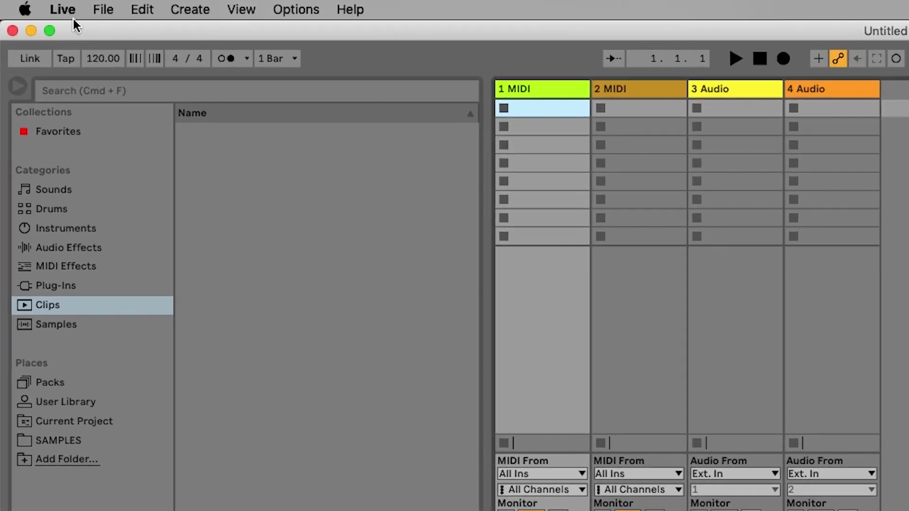
In Live's Audio preferences, choose the CoreAudio driver and the Scarlett 6i6 USB output device.
left_click(61, 12)
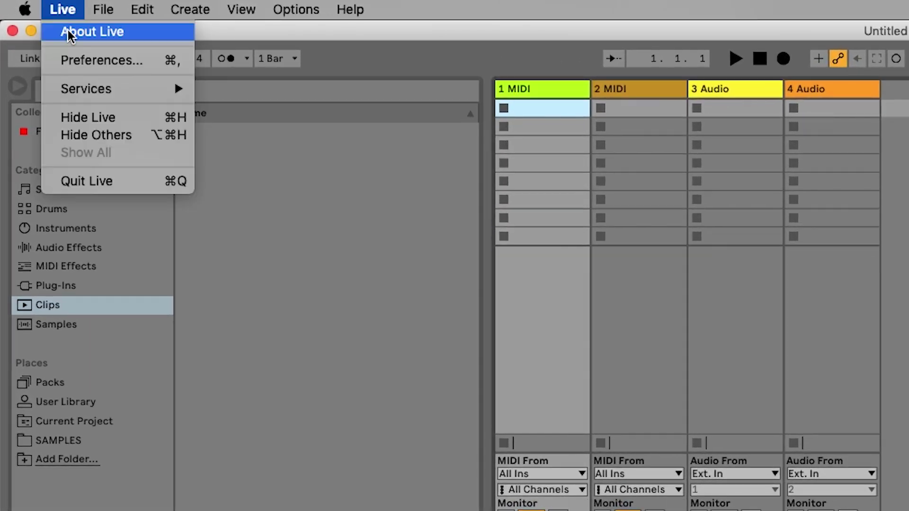
left_click(133, 62)
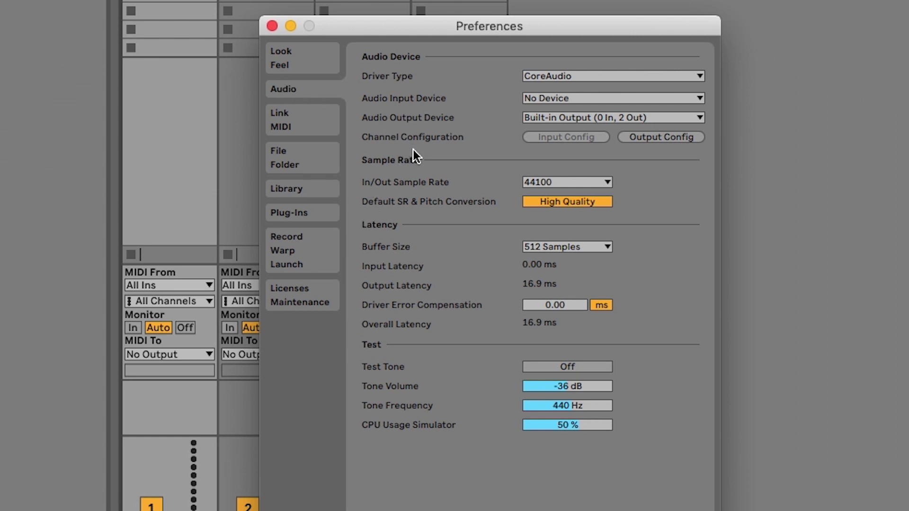
left_click(566, 76)
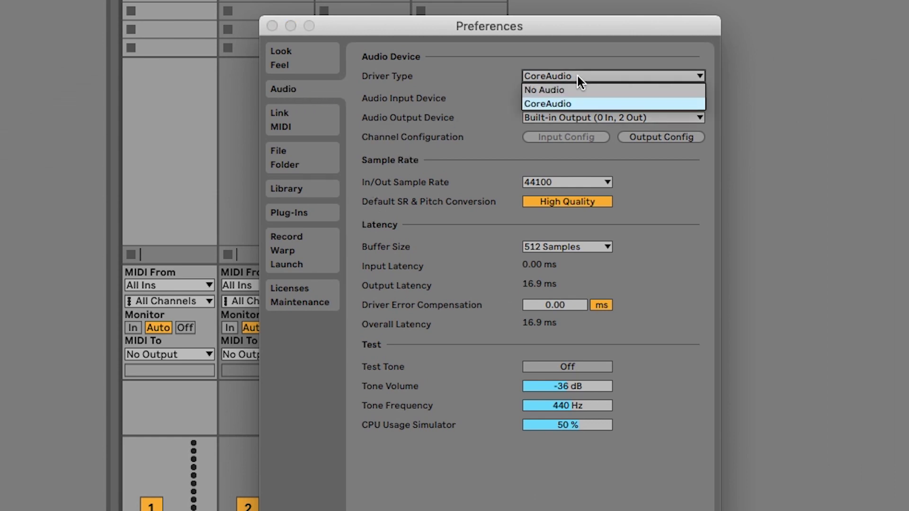
left_click(566, 104)
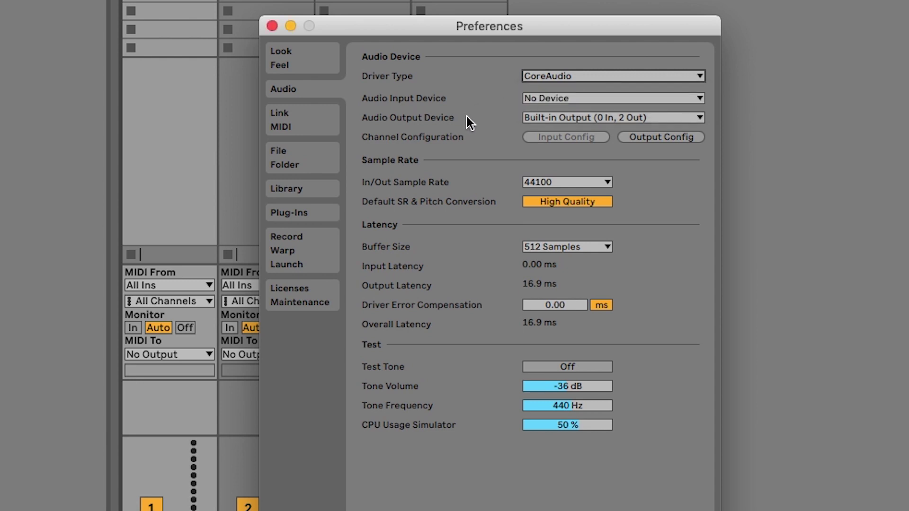
left_click(610, 118)
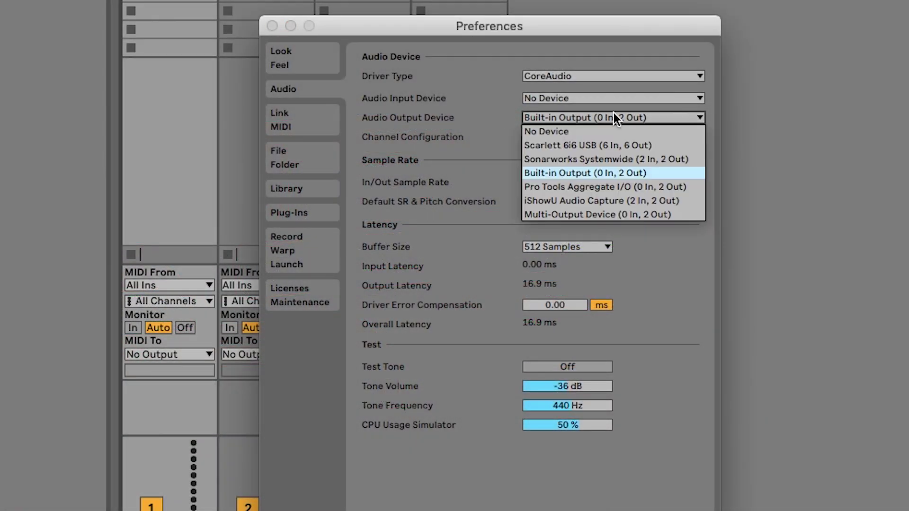
left_click(644, 145)
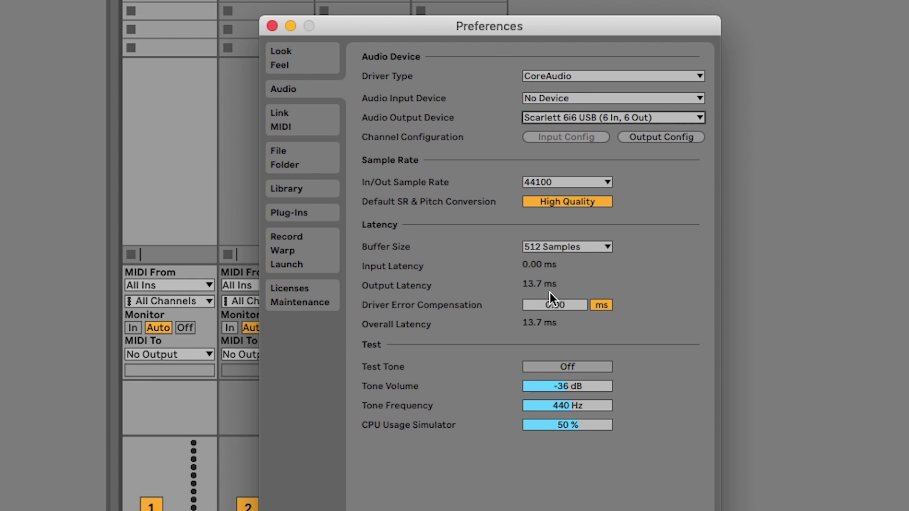
left_click(598, 366)
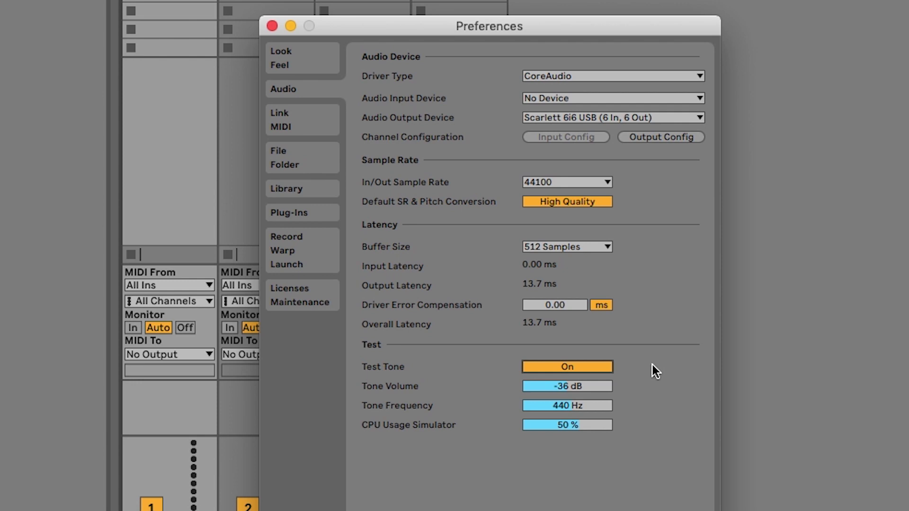
left_click(590, 369)
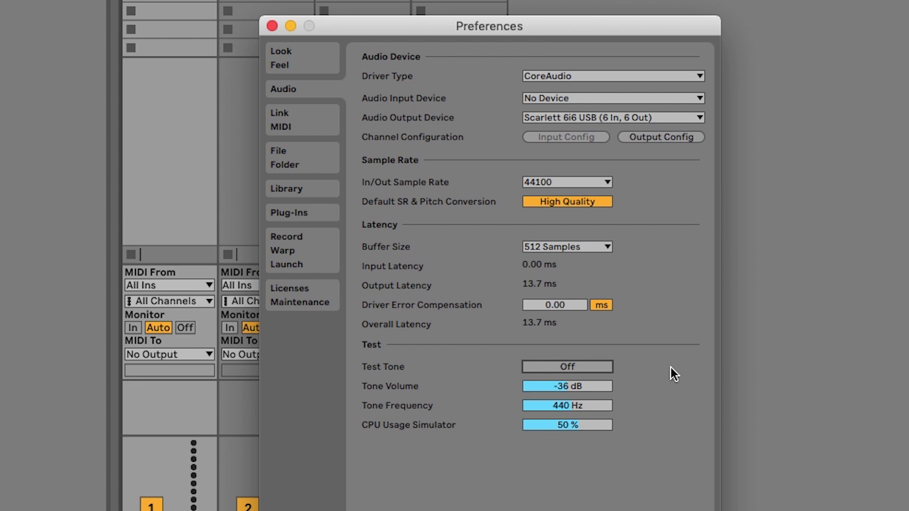
Close Preferences and launch scene 3 so the demo set's row-3 clips play.
left_click(273, 26)
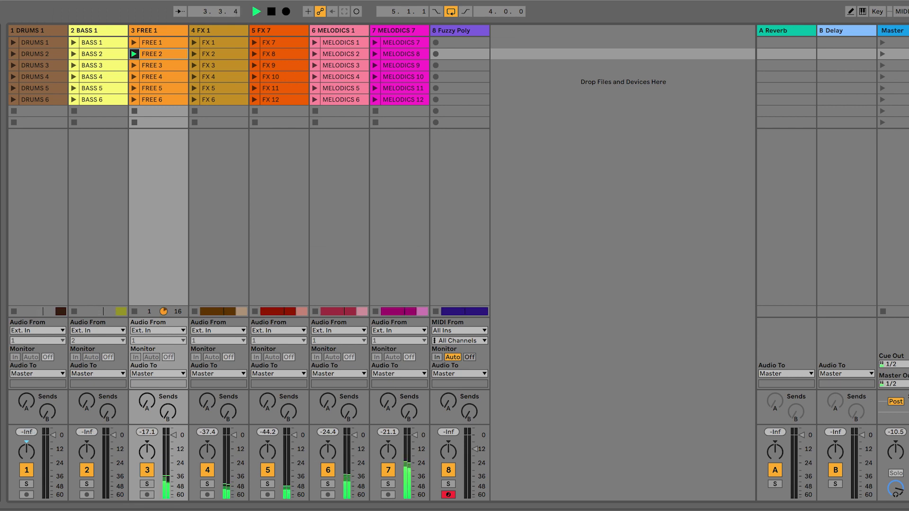
left_click(883, 65)
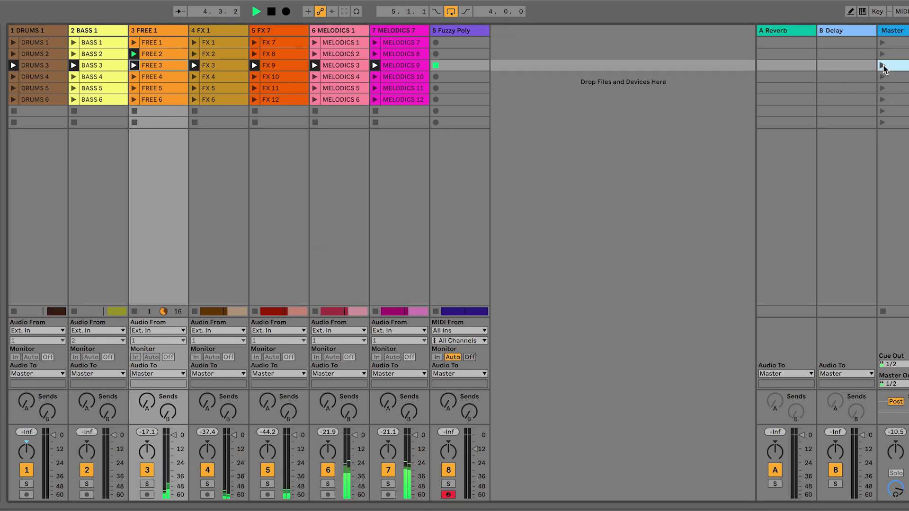